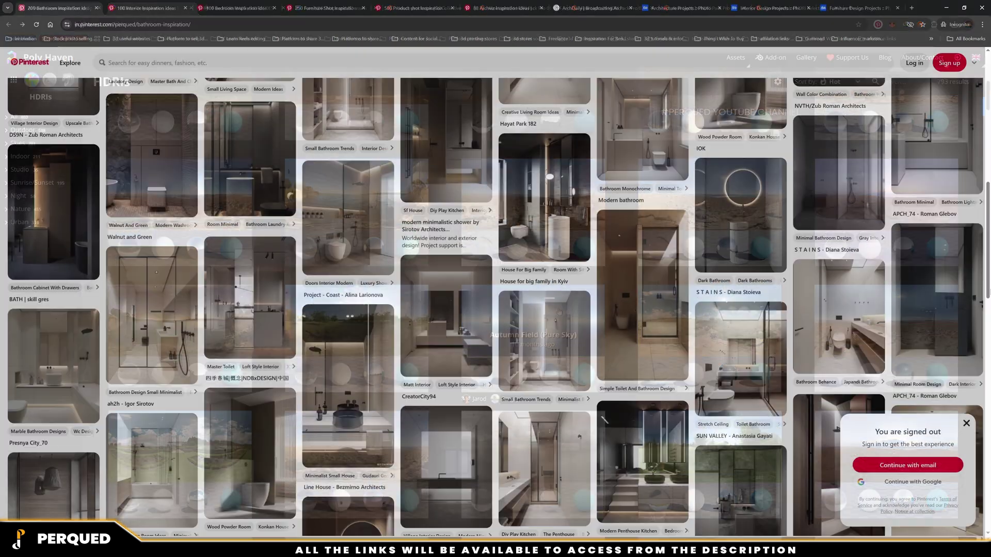
scroll(817, 197, down, 5)
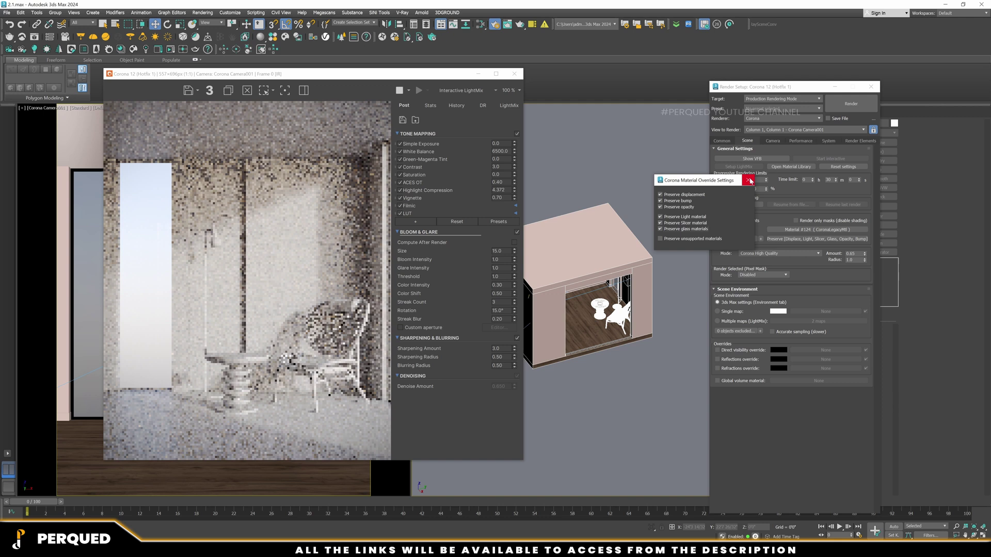
- Give the cube a magenta Corona Light Material at intensity 50 and orbit the rendered room
scroll(318, 292, down, 1)
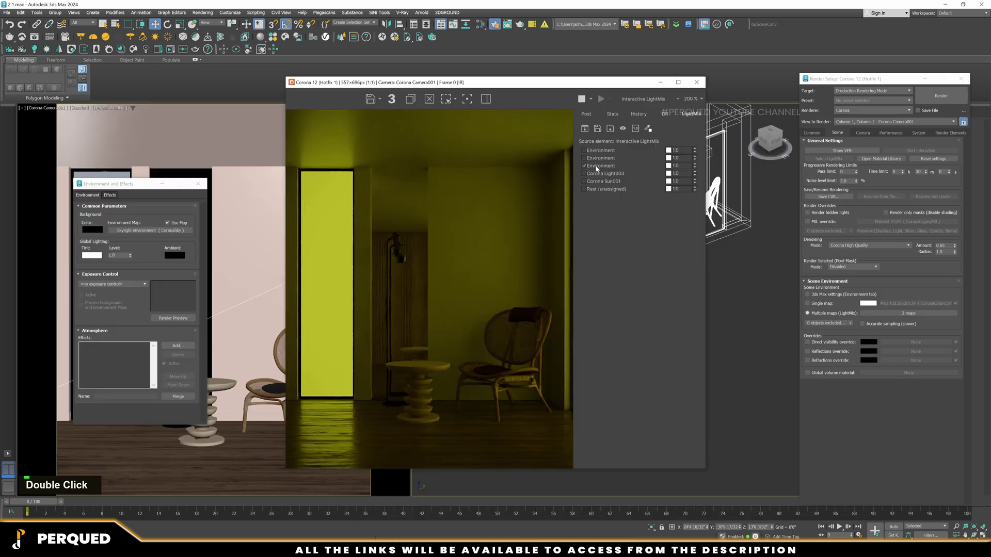
right_click(538, 163)
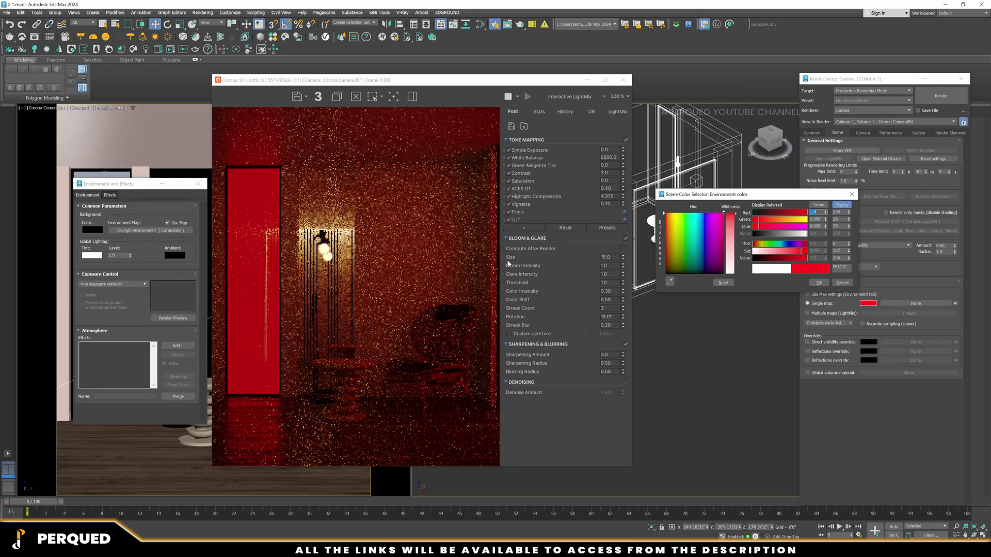
scroll(160, 406, up, 1)
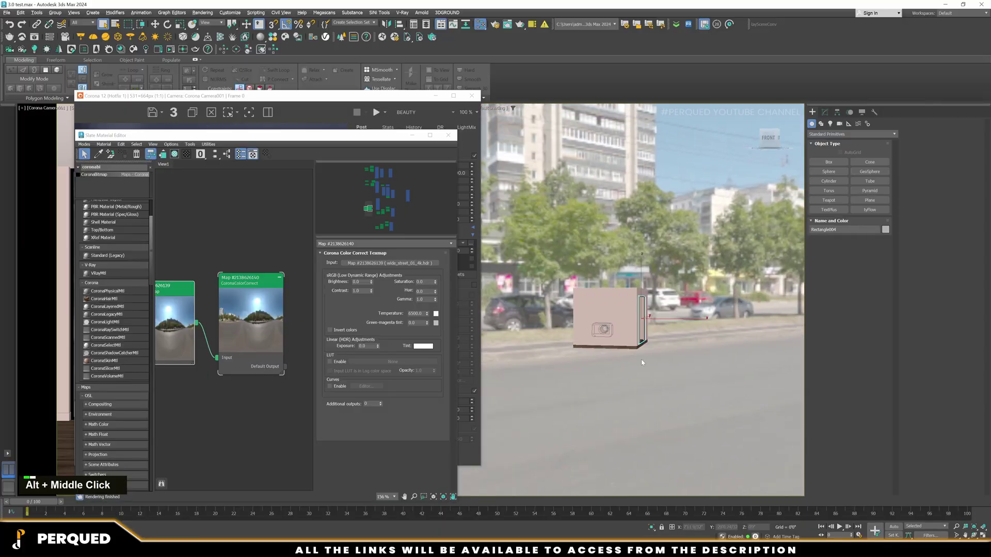
alt+middle_drag(641, 359, 653, 361)
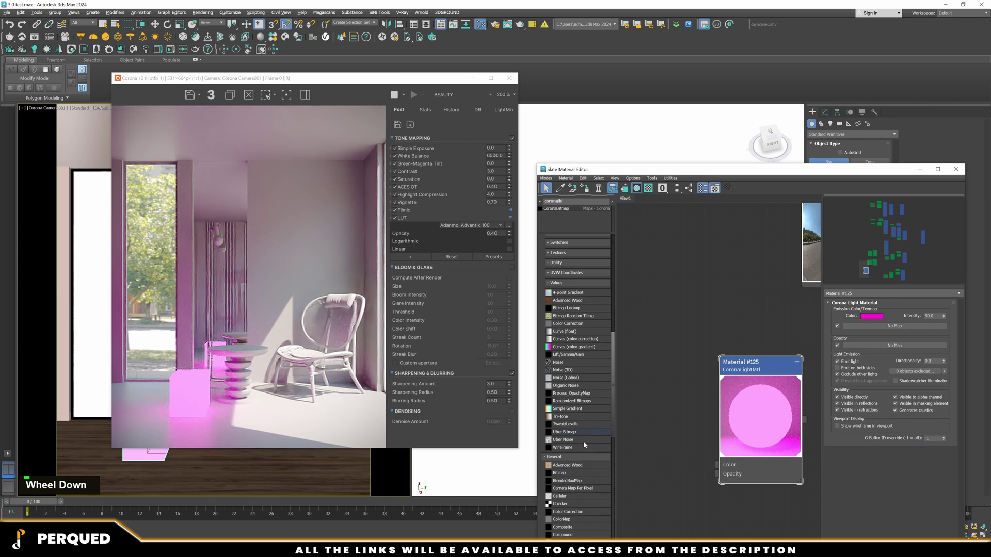
- Undo the last change and lower the Corona camera's focal length for a wider view
scroll(584, 444, down, 2)
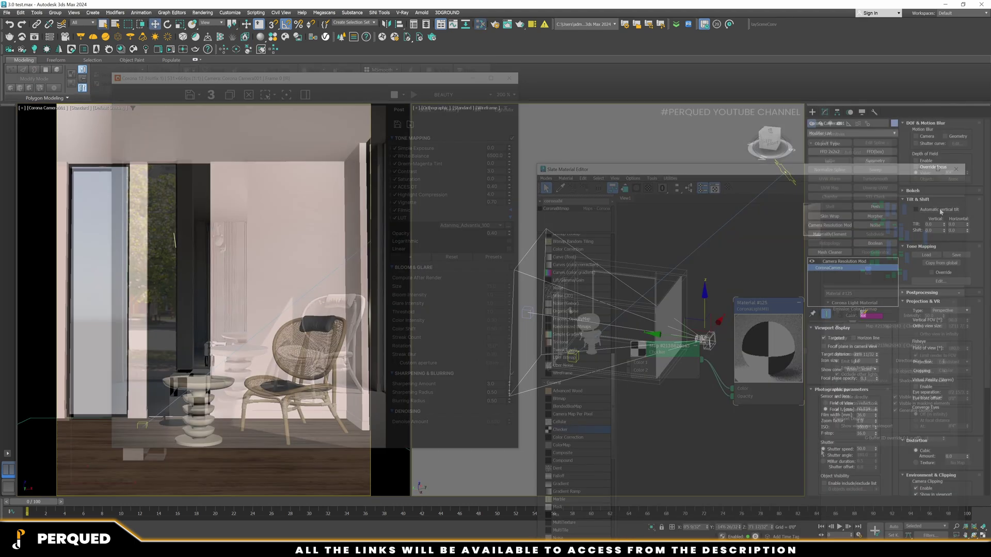
key(ctrl+z)
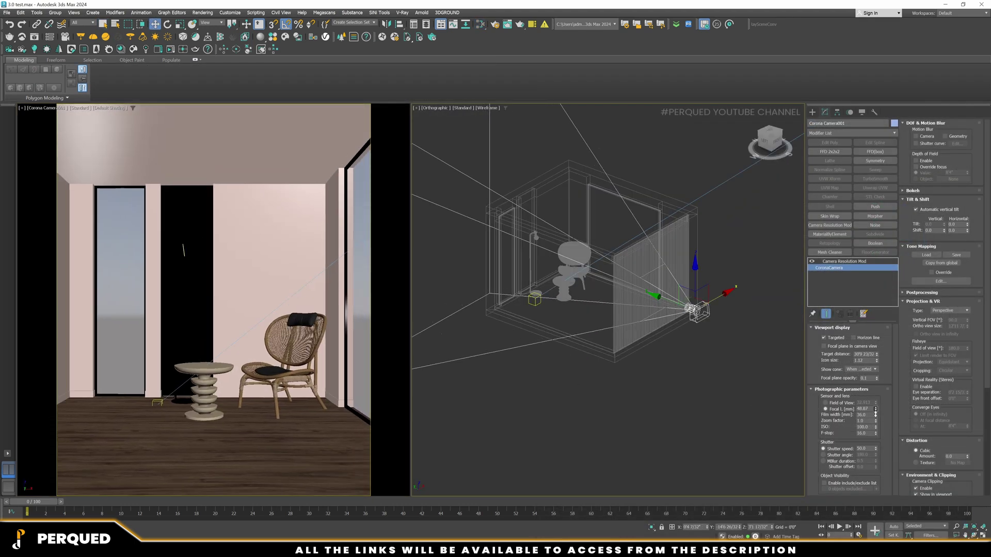
drag(875, 411, 877, 422)
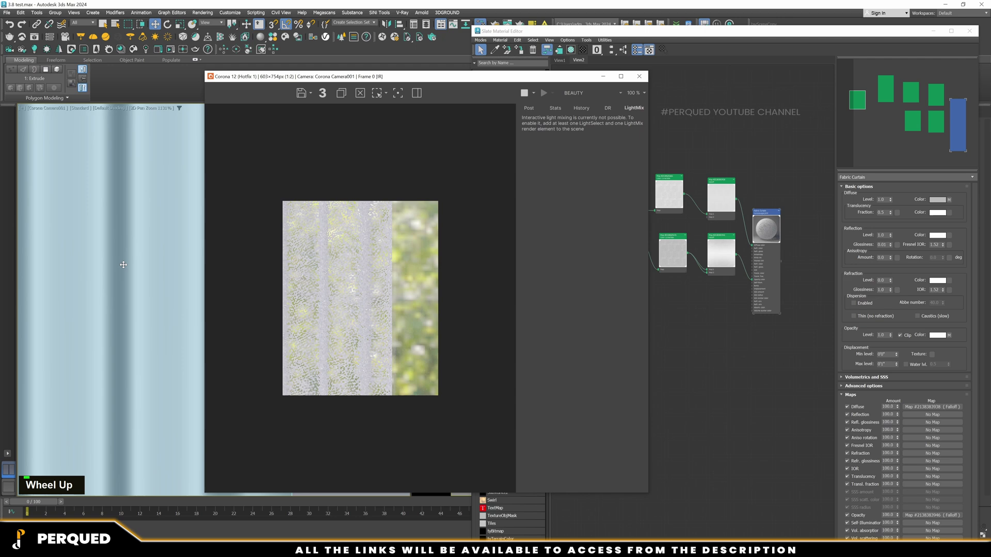
scroll(378, 314, up, 3)
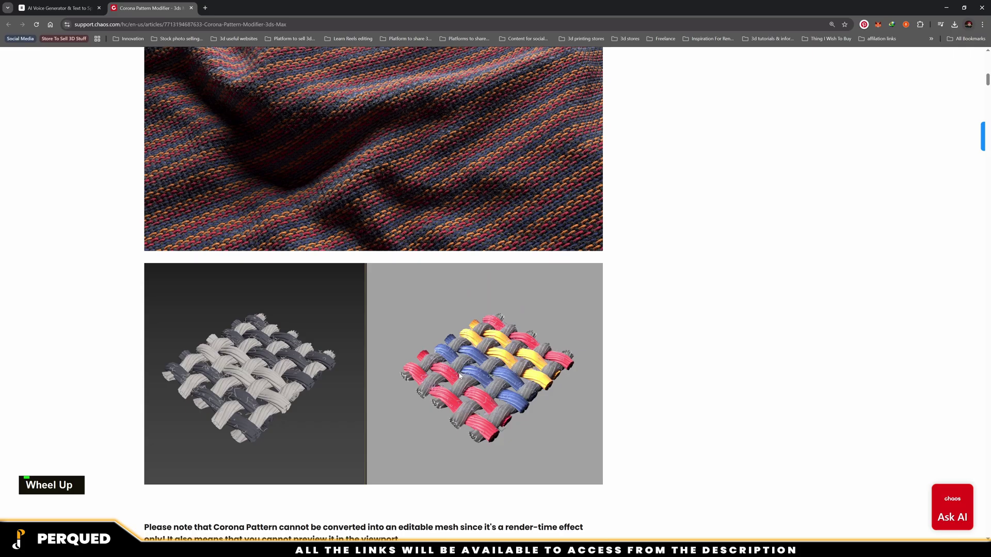
- Frame the modelled sofa and orbit around the tube chair
scroll(459, 376, up, 5)
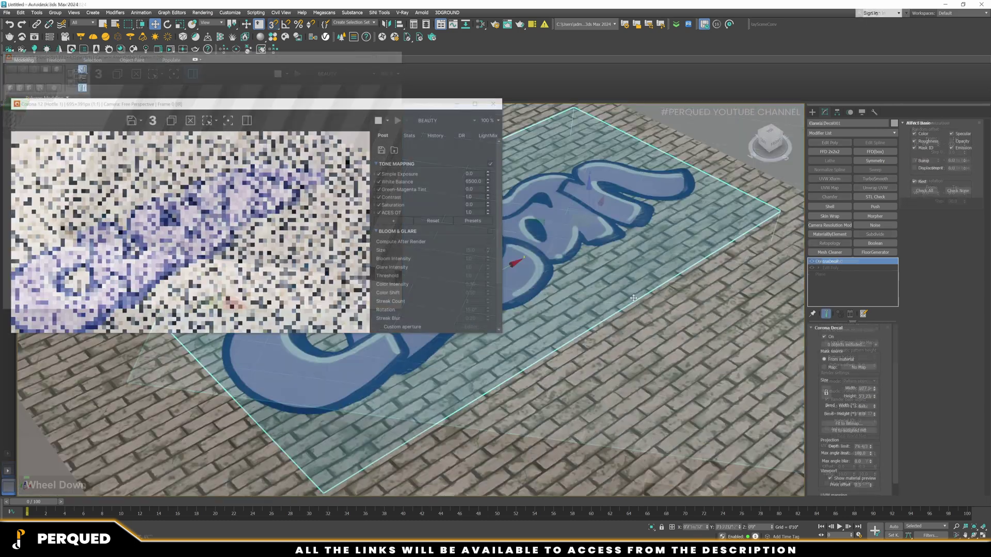
scroll(665, 228, up, 5)
scroll(665, 228, up, 3)
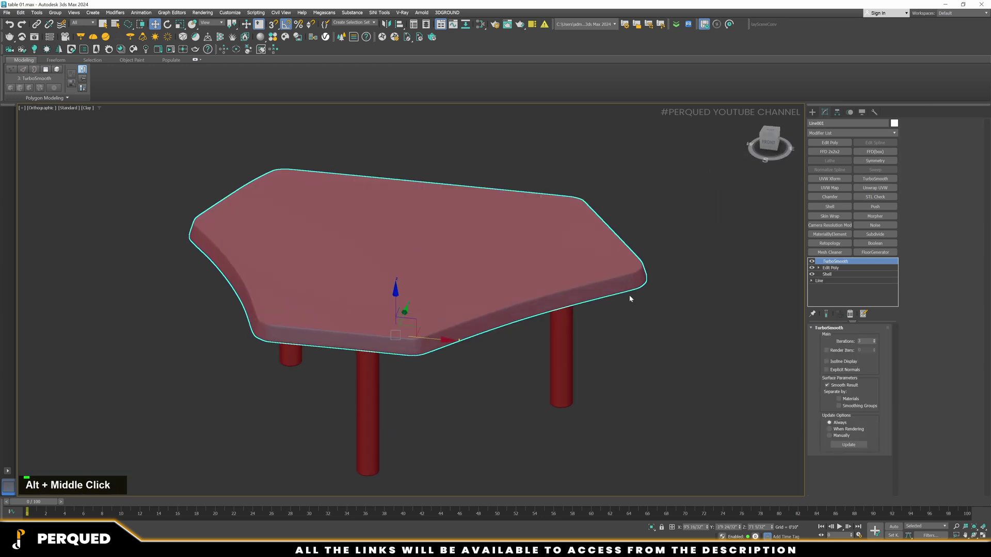
scroll(628, 293, down, 3)
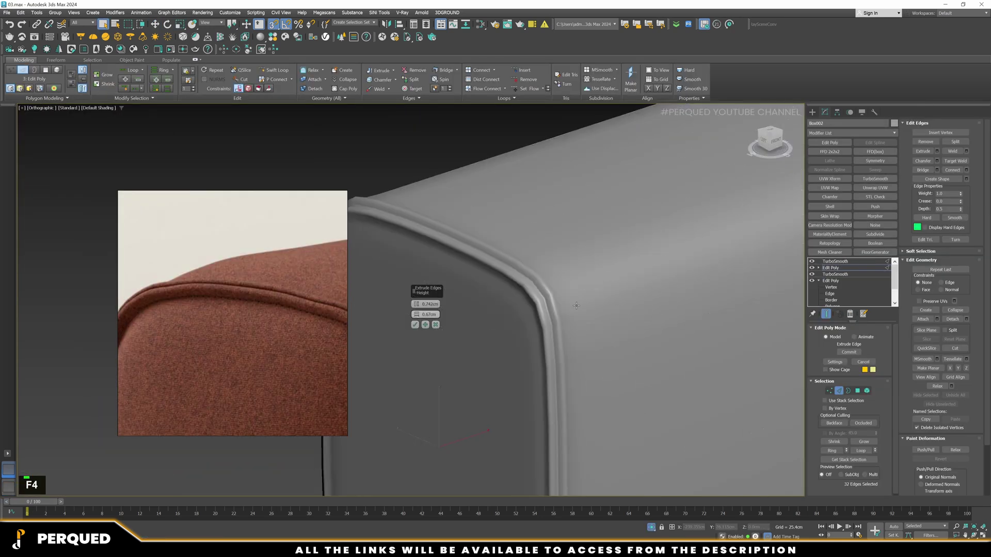
scroll(576, 305, down, 3)
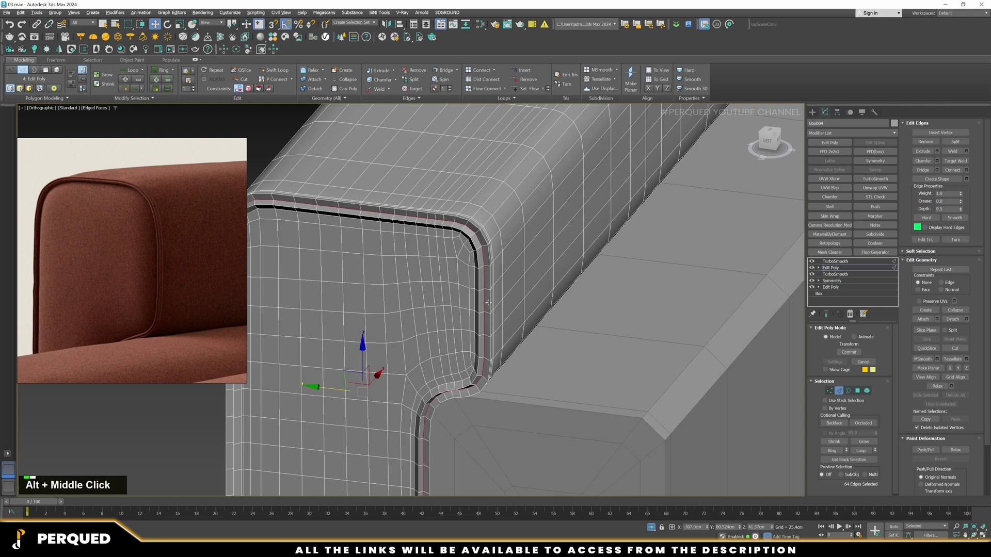
scroll(552, 288, down, 3)
scroll(480, 380, down, 2)
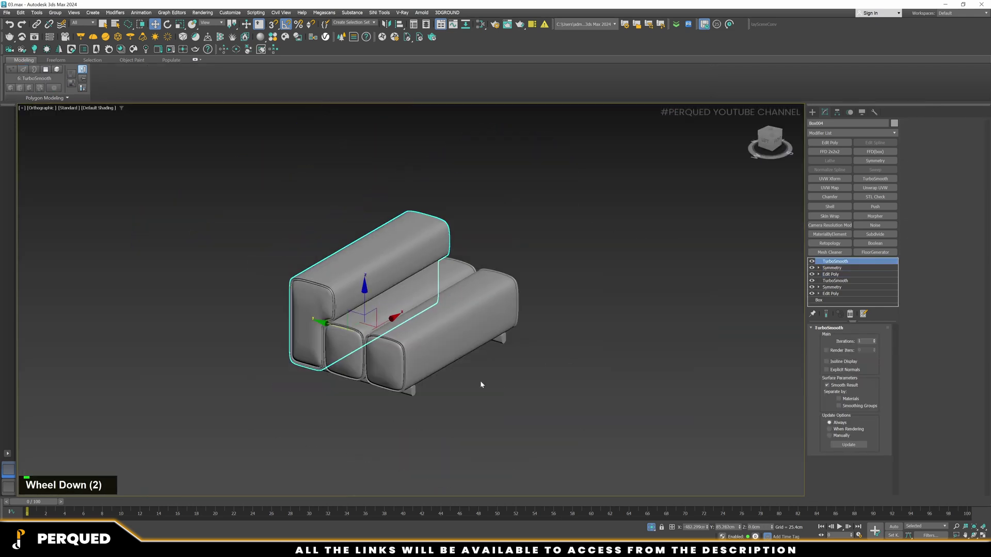
key(z)
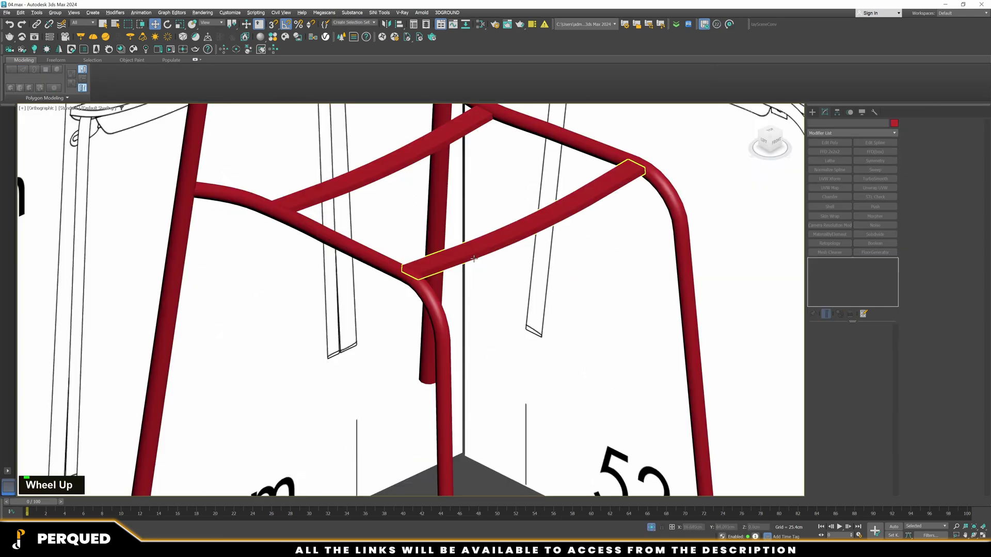
alt+middle_drag(464, 288, 524, 295)
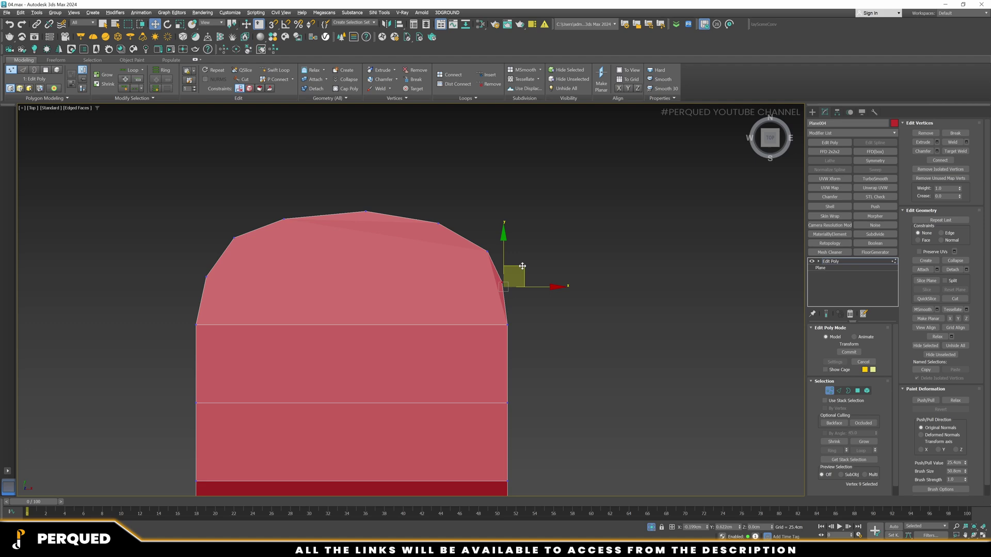
- Switch the view to wireframe and select everything in the scene
scroll(692, 325, up, 1)
key(F3)
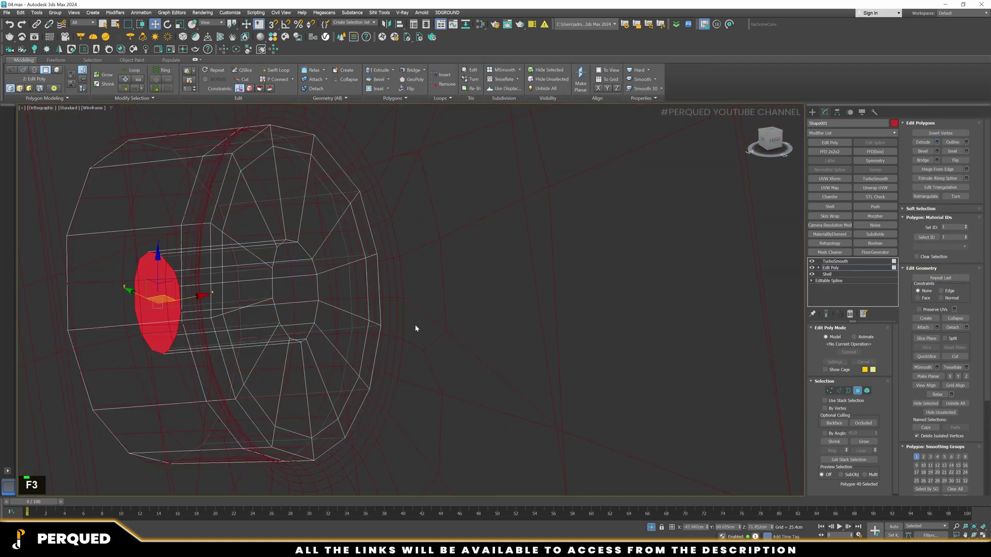
key(ctrl+a)
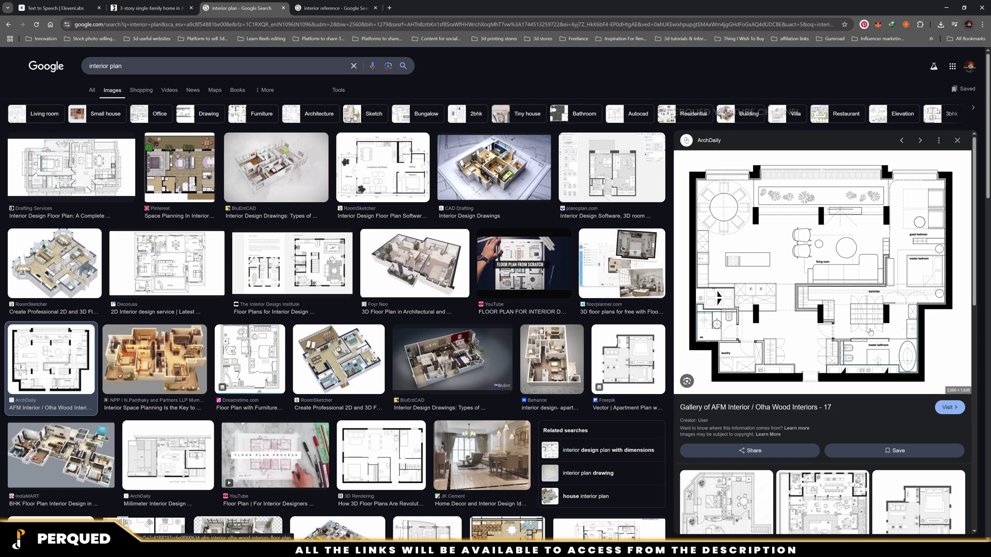
key(ctrl+Tab)
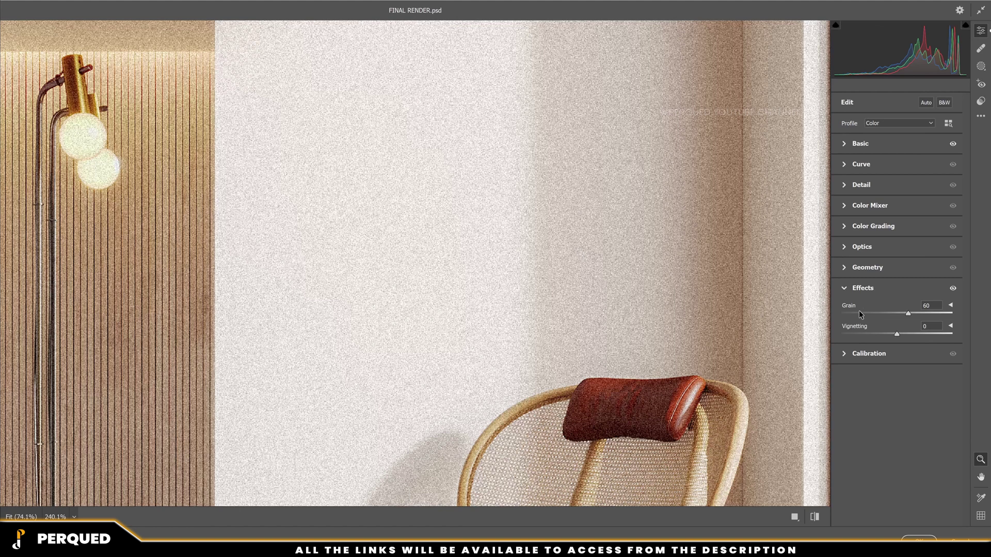
- Set the Camera Raw Grain amount to 60 on the final render
double_click(850, 315)
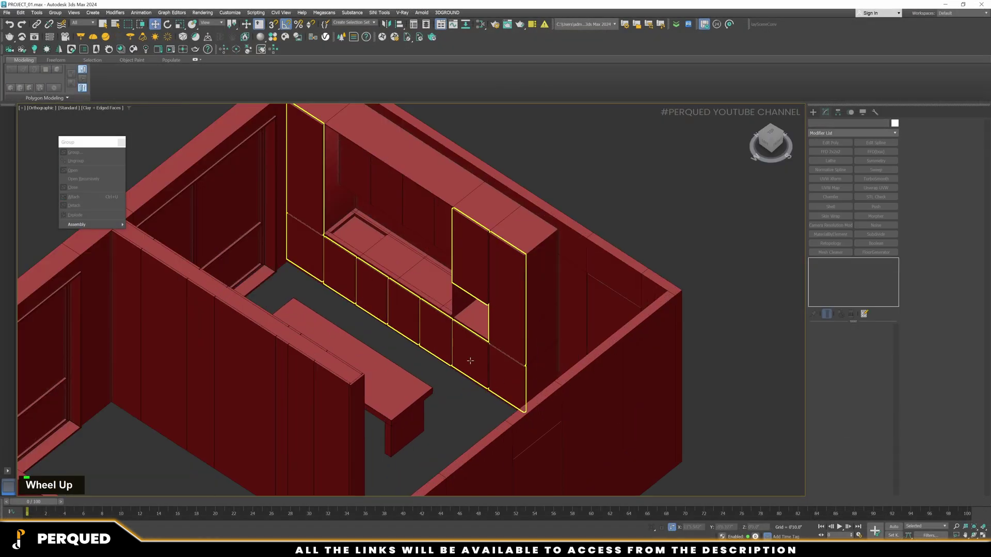
- Extrude the floor polygons into planks, working in a wireframe top view
key(t)
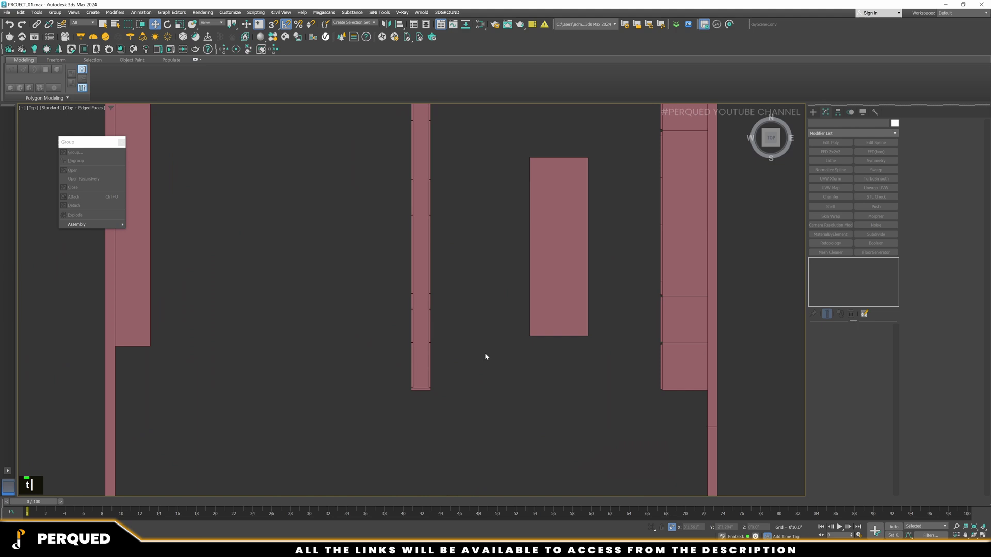
key(z)
key(F3)
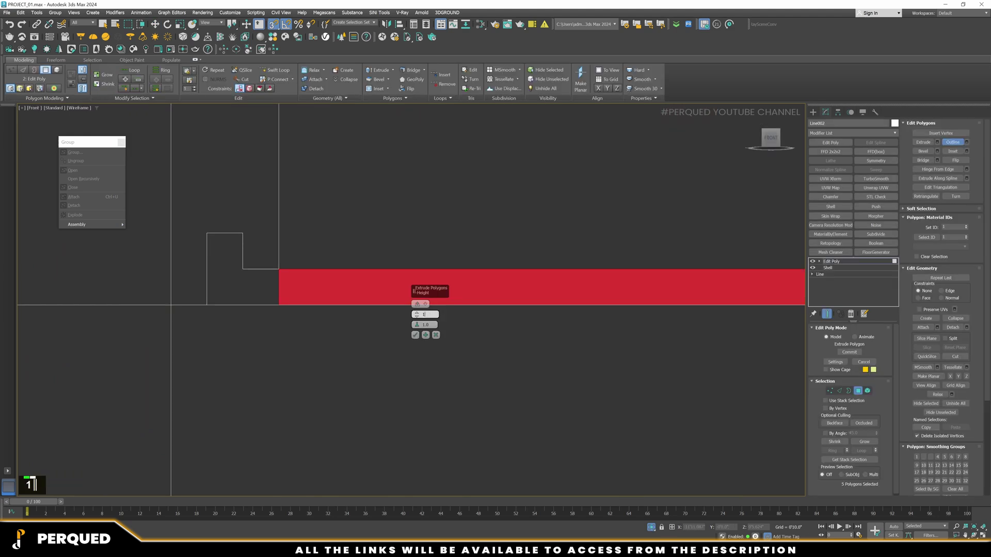
key(shift+Return)
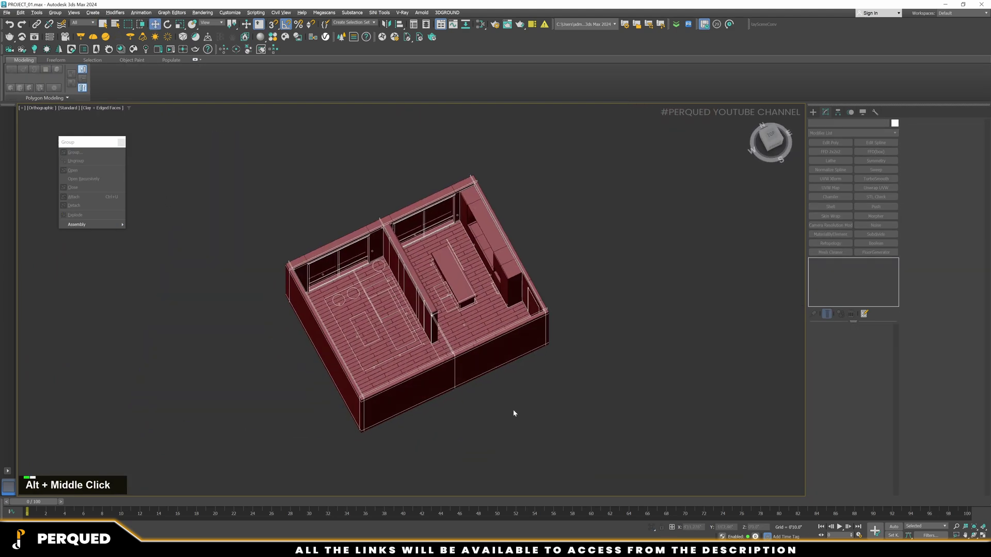
scroll(513, 413, up, 5)
scroll(557, 312, down, 4)
- Select the grouped room, frame it and orbit around it in 3D
click(557, 313)
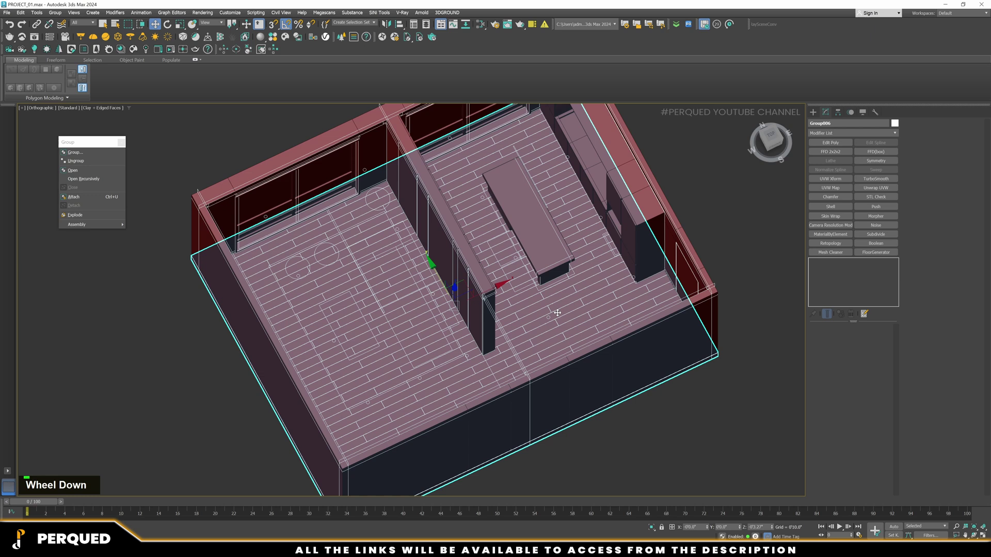
key(z)
click(631, 276)
scroll(435, 309, up, 2)
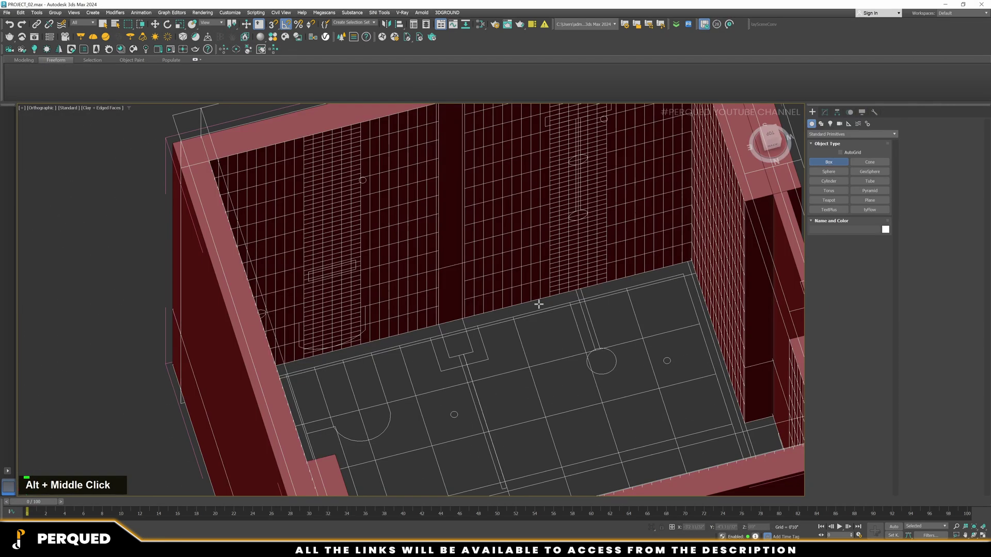
alt+middle_drag(535, 305, 575, 347)
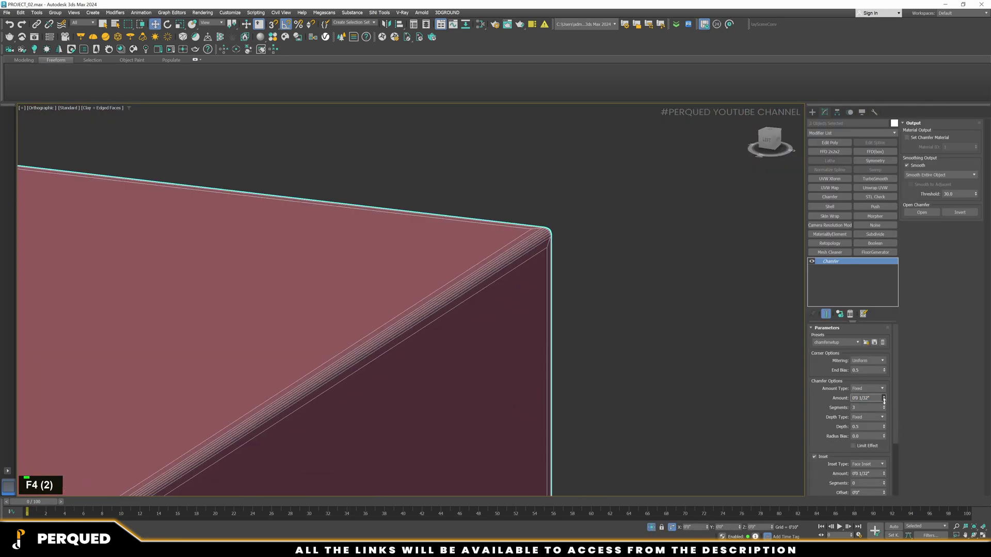
- Adjust the Chamfer amount on the red cabinet's edges and inspect its interior
drag(883, 398, 885, 404)
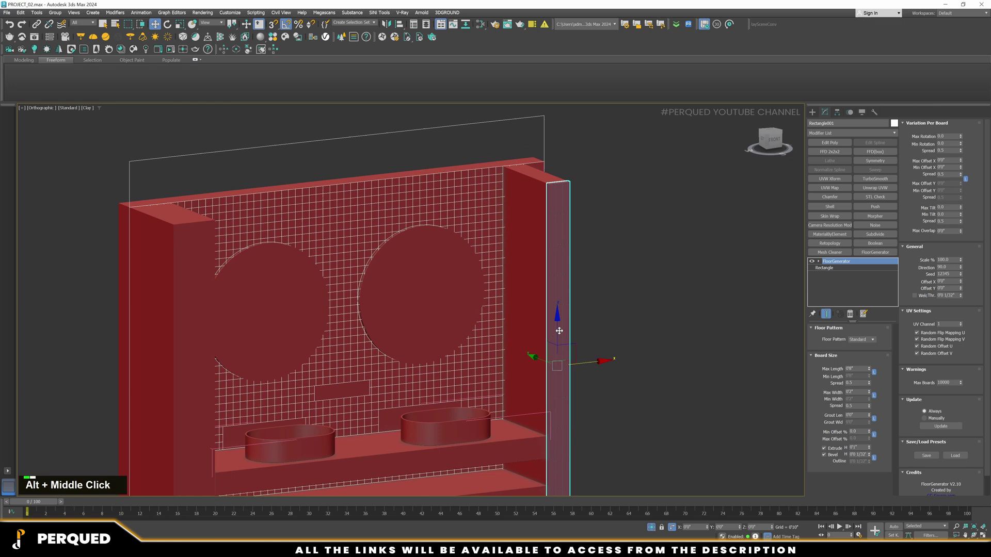
mouse_move(568, 314)
alt+middle_down()
mouse_move(635, 303)
mouse_move(561, 325)
mouse_move(599, 327)
mouse_move(562, 323)
alt+middle_up()
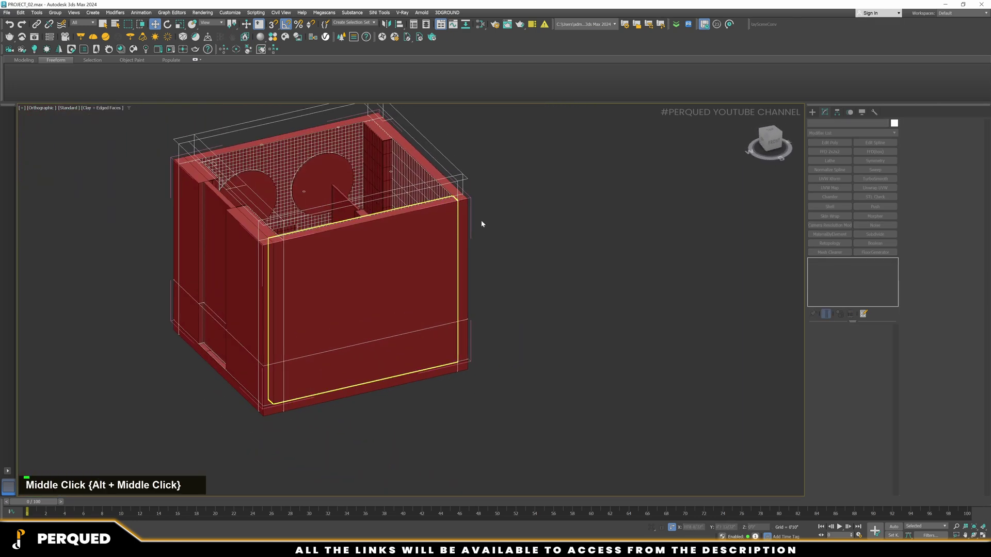
alt+middle_drag(480, 222, 449, 333)
scroll(522, 241, down, 2)
scroll(533, 288, up, 5)
scroll(433, 338, down, 3)
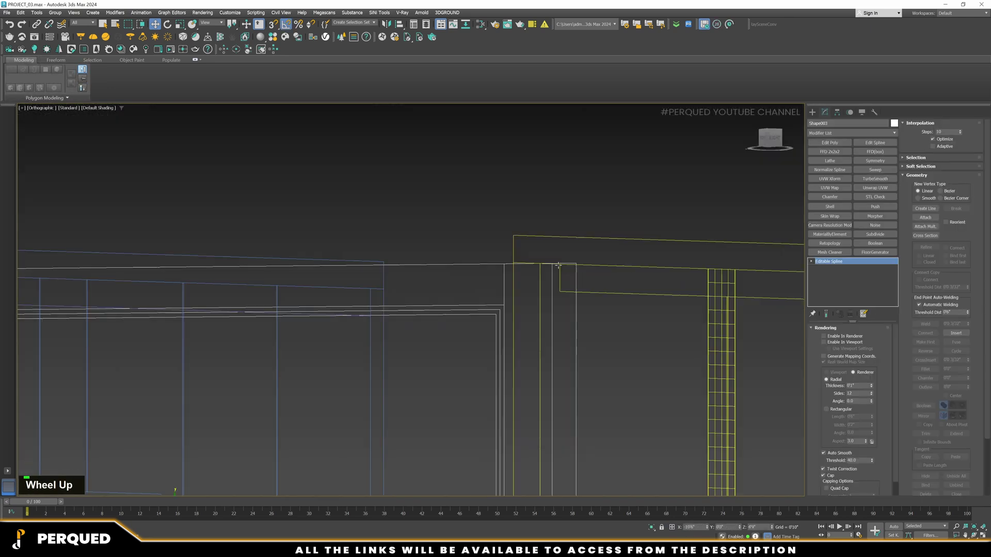
- Inspect the open box and the bevelled square tile panel with edged faces from top view
alt+middle_drag(464, 289, 392, 361)
key(F4)
key(F4)
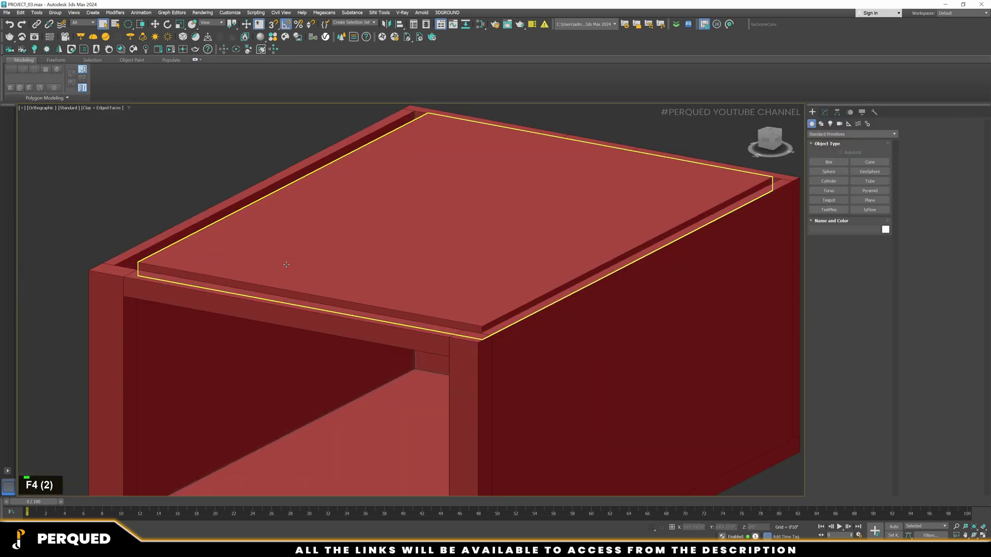
scroll(374, 387, up, 5)
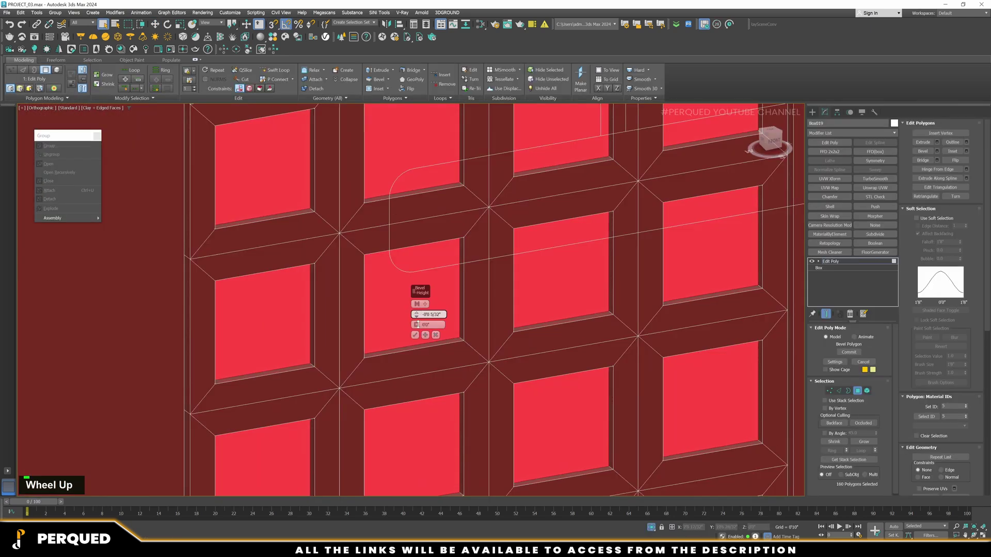
key(t)
key(z)
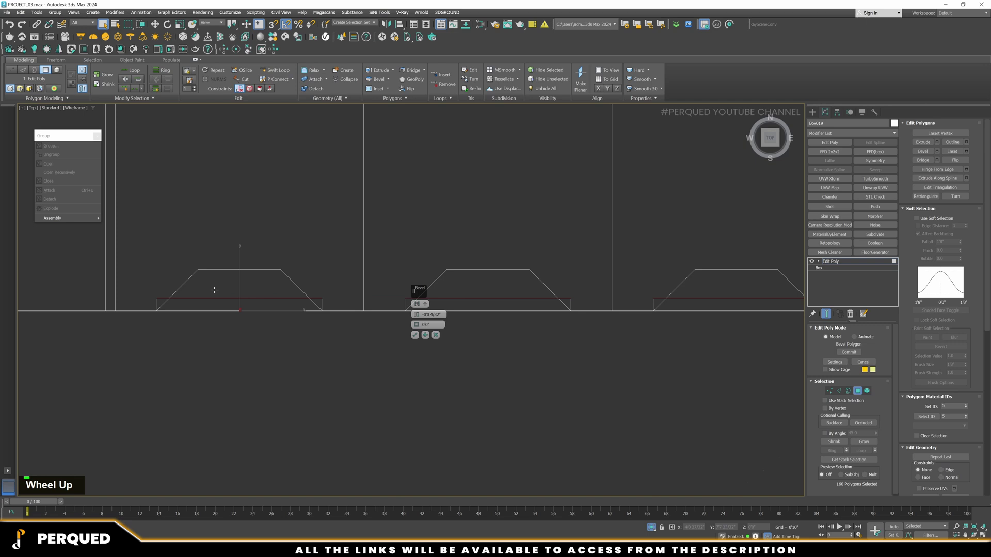
scroll(212, 288, up, 2)
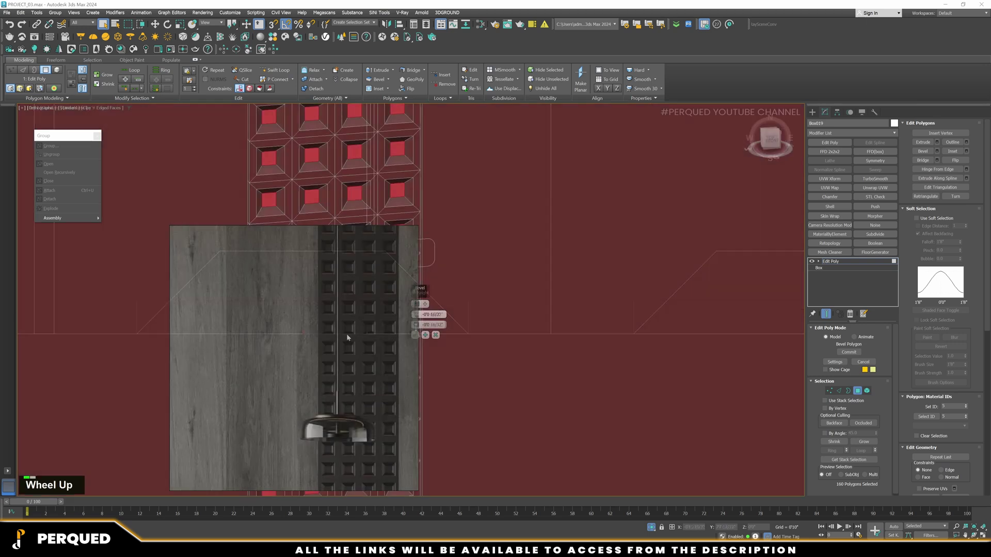
scroll(322, 314, down, 2)
key(F4)
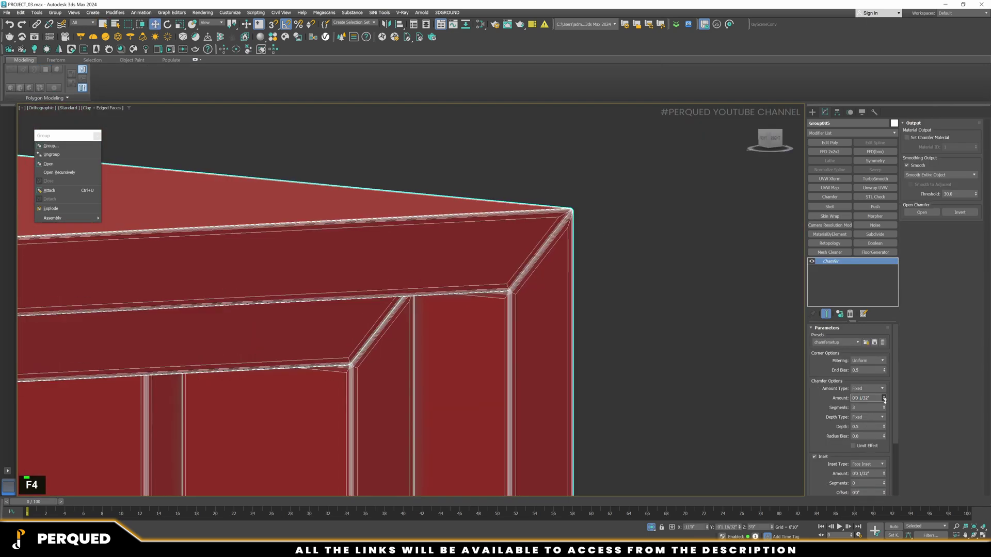
scroll(413, 300, down, 5)
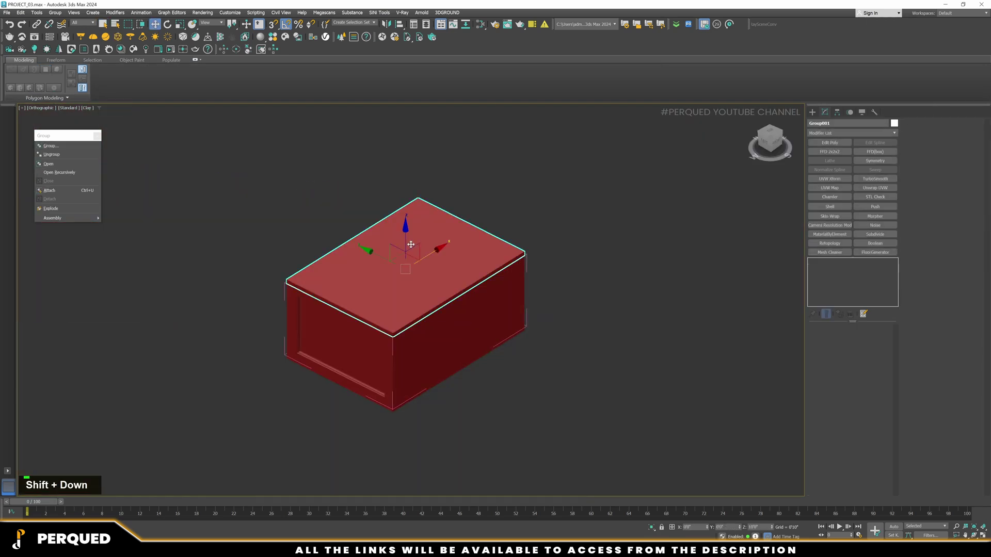
- Hide the box's lid and raise the height of the new box
right_click(410, 241)
click(432, 215)
alt+middle_drag(465, 361, 476, 394)
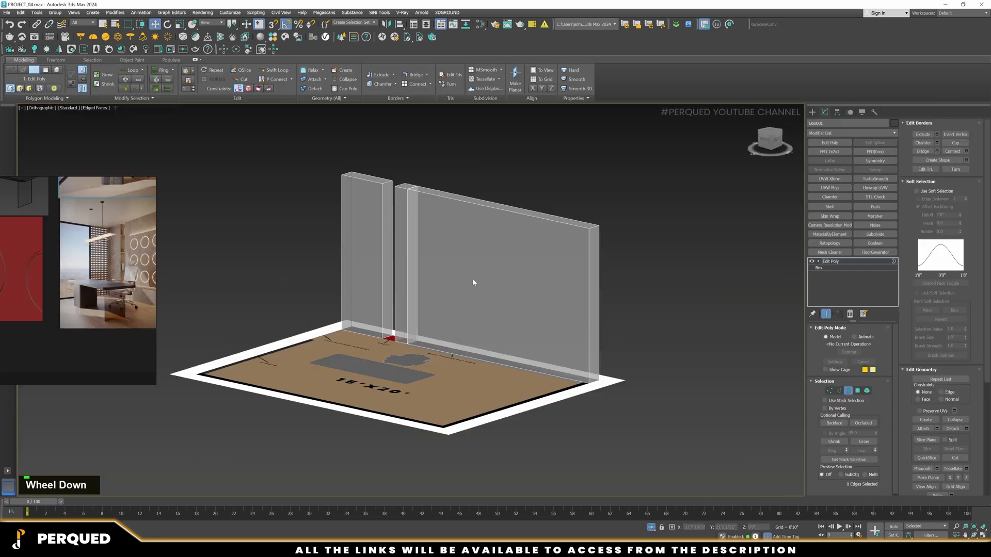
alt+middle_drag(469, 281, 476, 284)
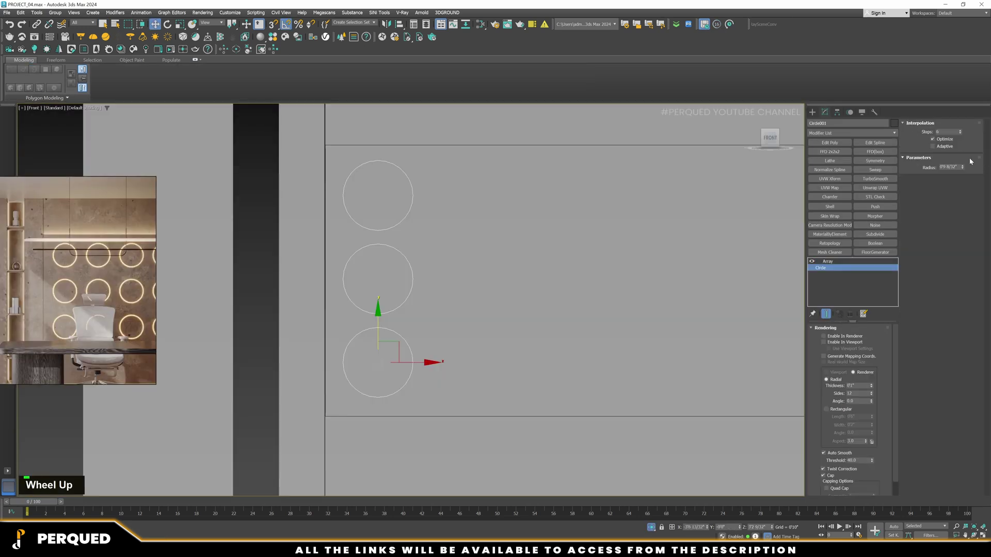
- Zoom and orbit around the room staged with table, chair, lamp and curtains
scroll(291, 382, down, 2)
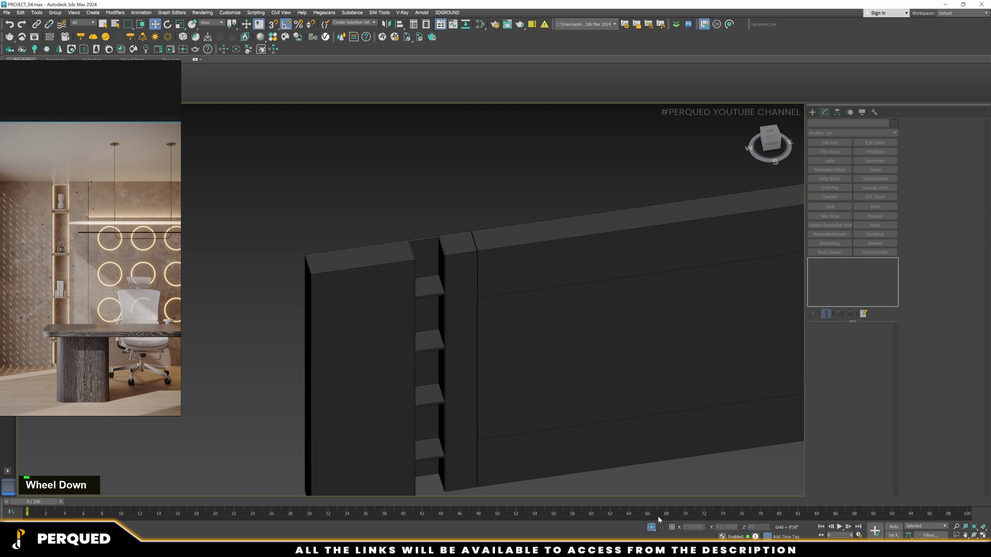
scroll(551, 351, down, 3)
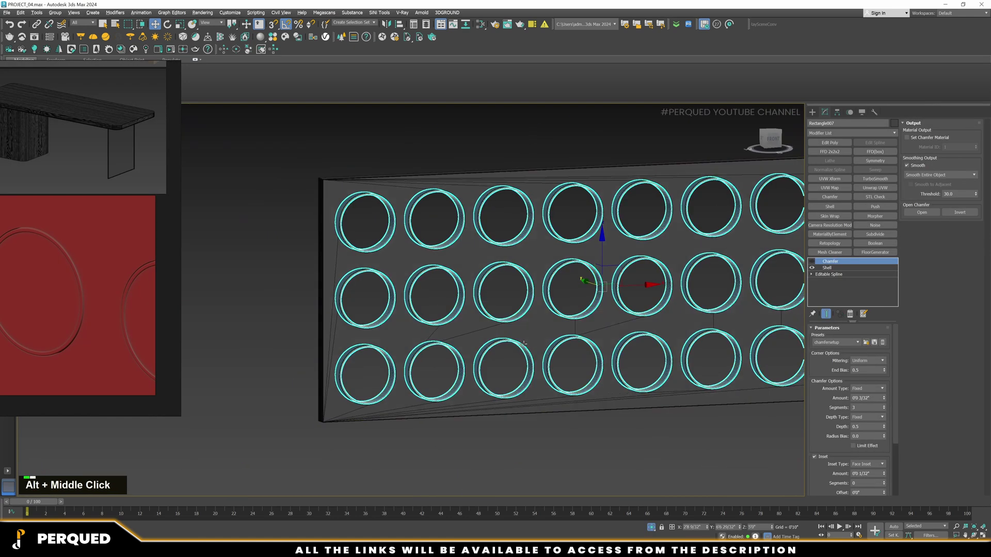
scroll(438, 352, up, 5)
scroll(439, 352, down, 5)
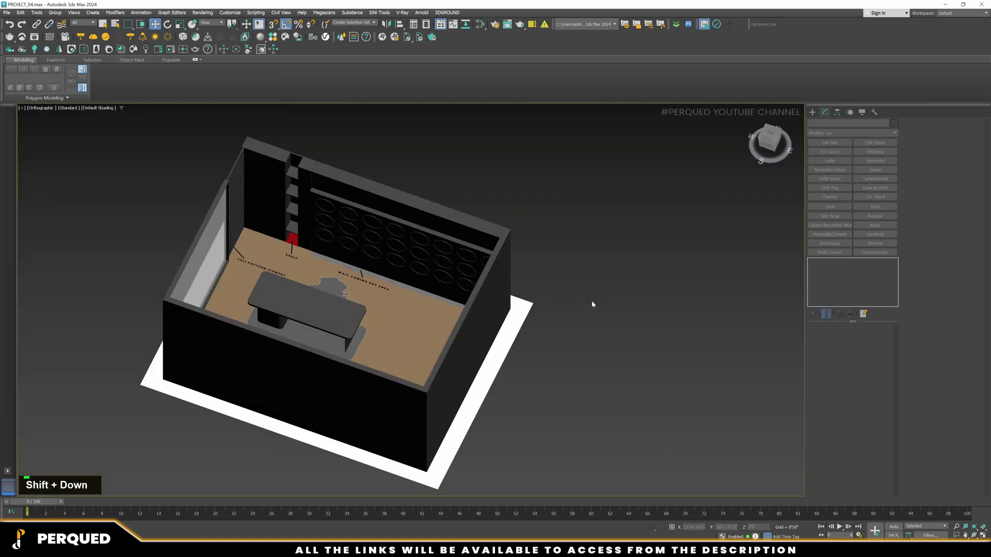
alt+middle_drag(591, 304, 528, 350)
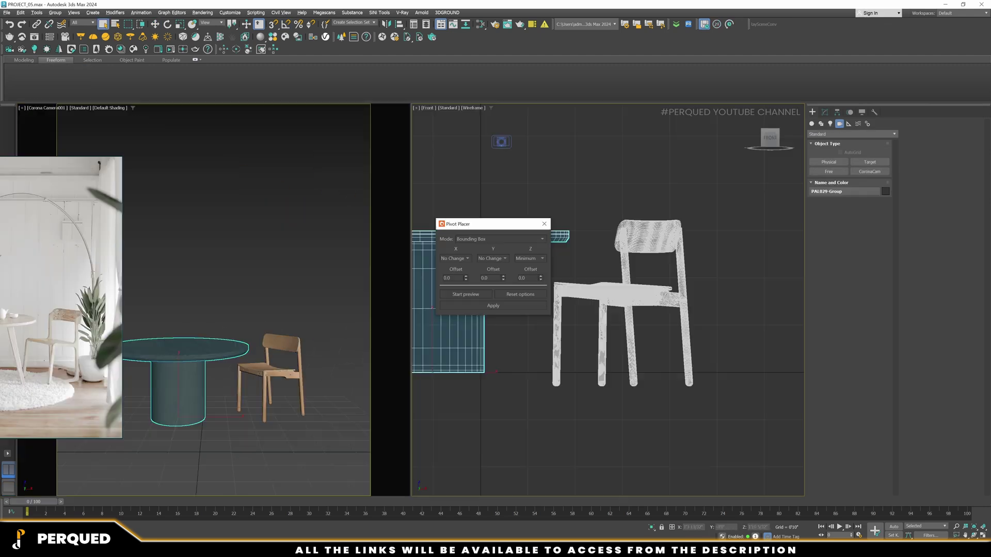
scroll(619, 301, down, 5)
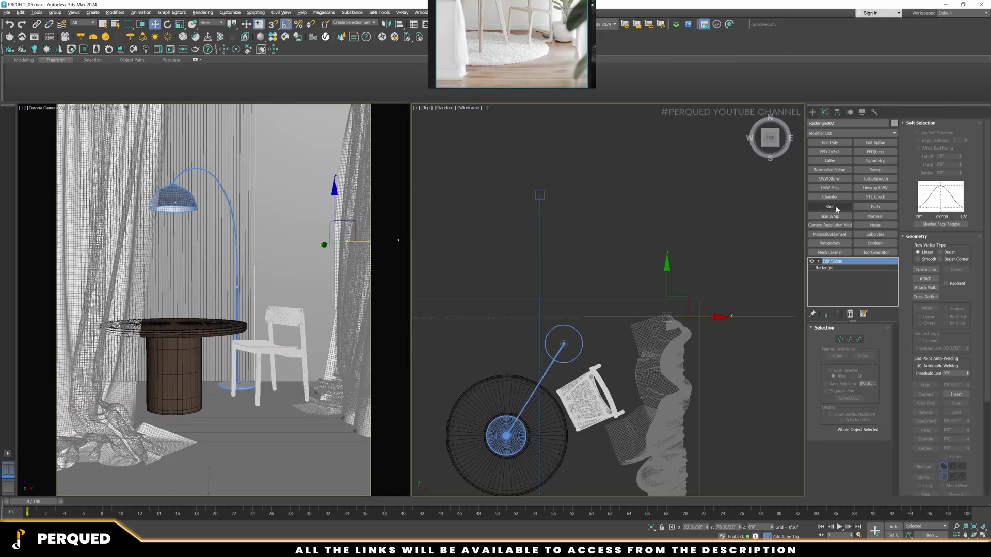
scroll(593, 320, up, 3)
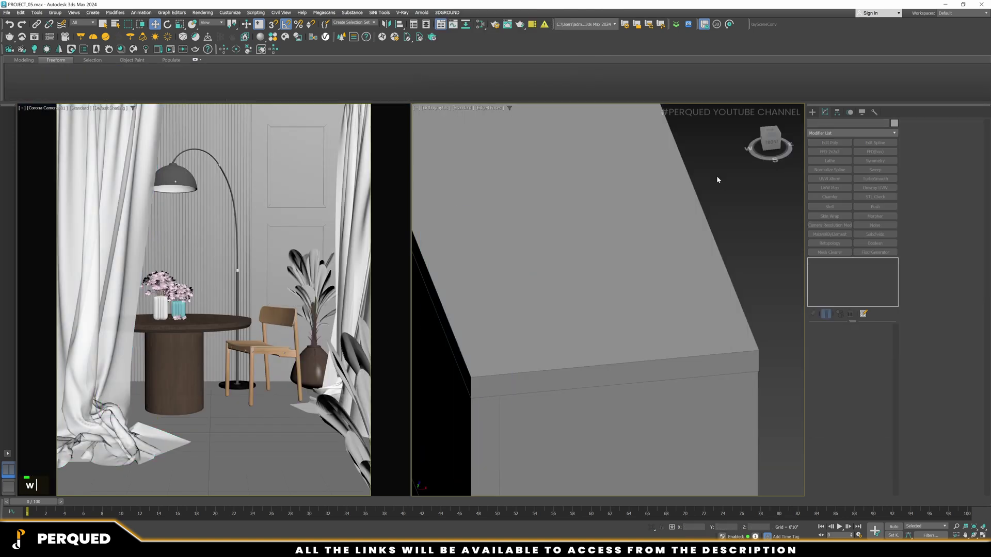
- Leave the PROJECT_05 viewport for the render collage and studio desk footage
key(shift+Down)
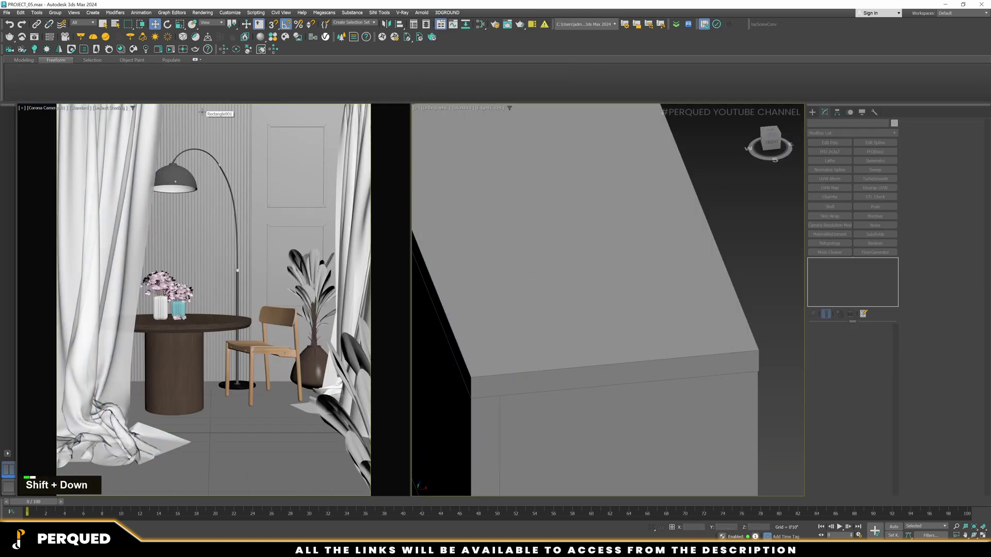